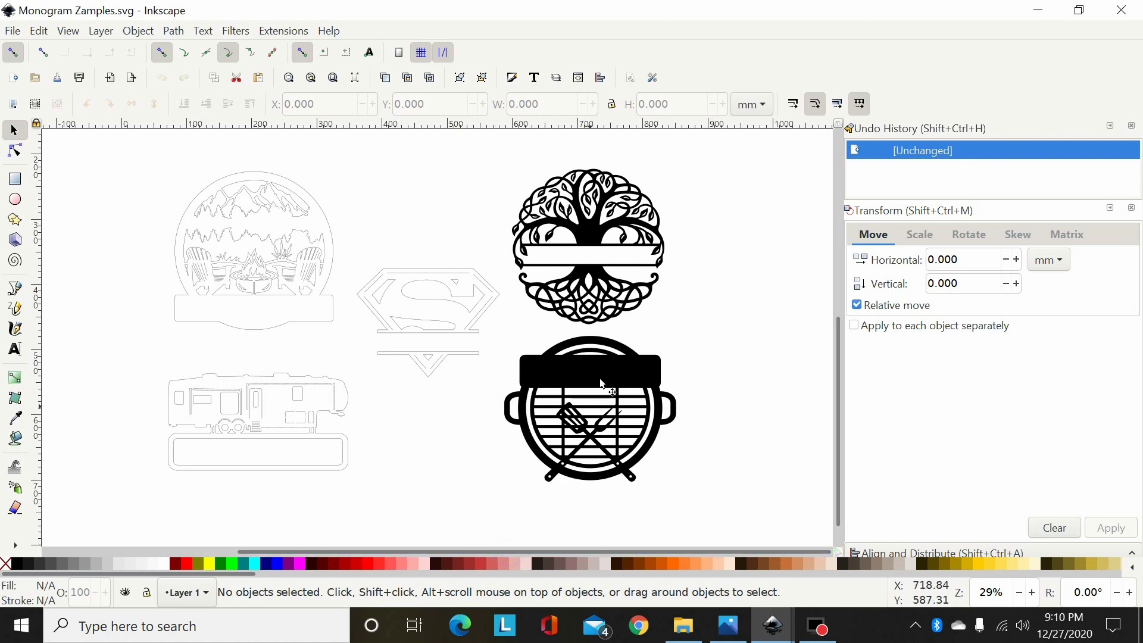
Select the tree-of-life design and zoom and pan until it fills the view at about 82%.
{"action": "left_click", "coordinate": [600, 238]}
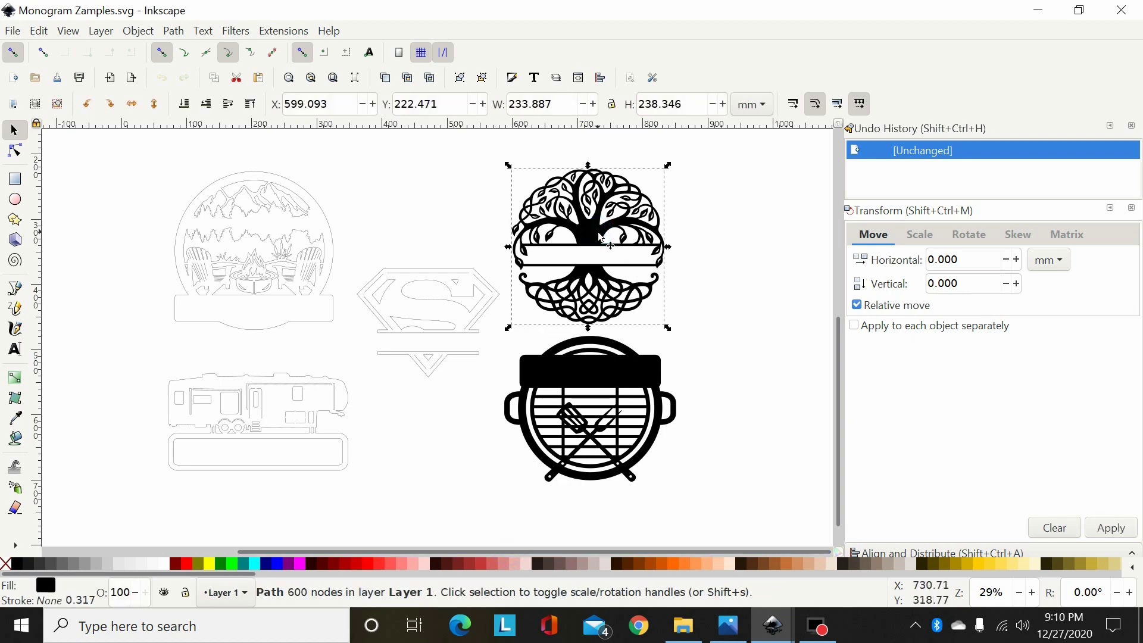
{"action": "scroll", "coordinate": [530, 310], "scroll_direction": "up", "scroll_amount": 4}
{"action": "left_click_drag", "start_coordinate": [542, 549], "coordinate": [683, 549]}
{"action": "scroll", "coordinate": [424, 337], "scroll_direction": "up", "scroll_amount": 5}
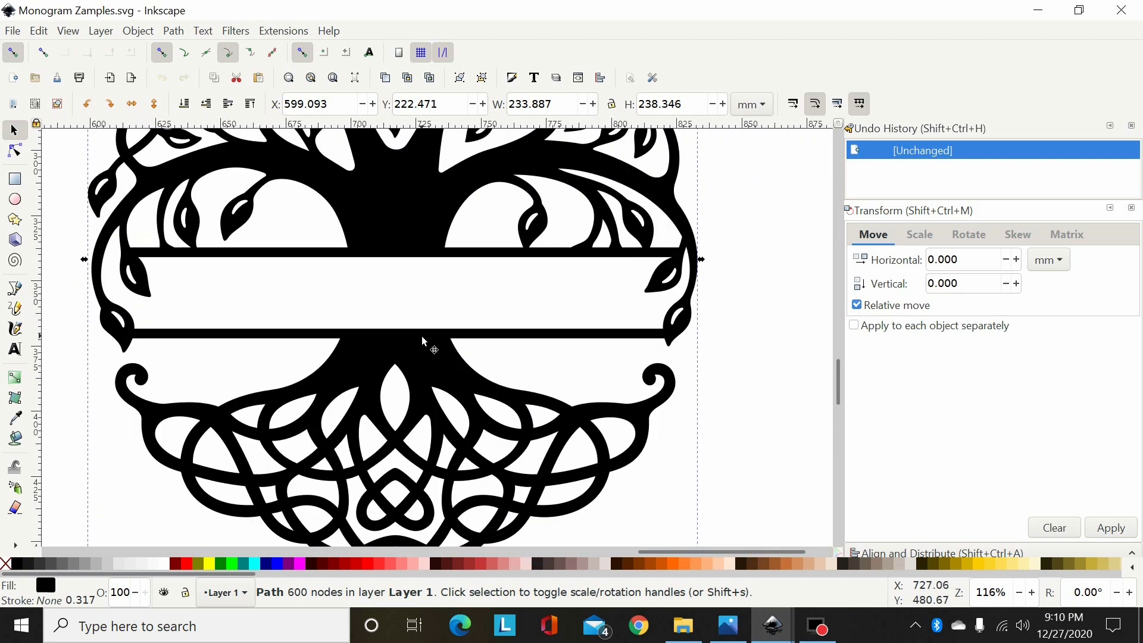
{"action": "scroll", "coordinate": [424, 341], "scroll_direction": "up", "scroll_amount": 3}
{"action": "scroll", "coordinate": [427, 327], "scroll_direction": "down", "scroll_amount": 1}
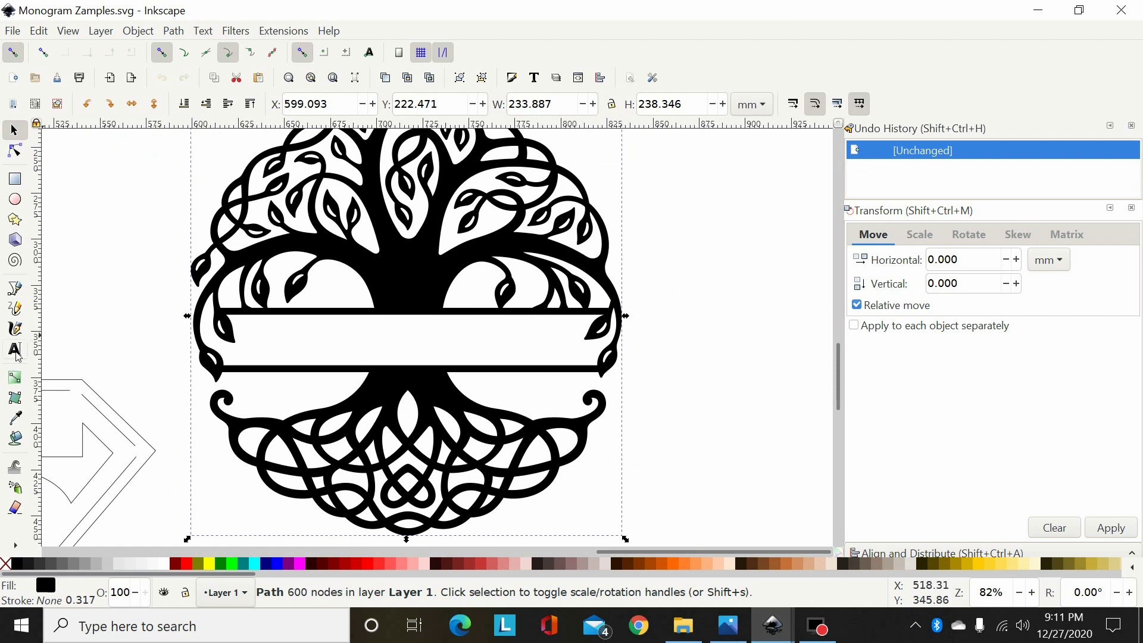
Type EXAMPLE as text across the tree's banner and fill it red.
{"action": "left_click", "coordinate": [17, 352]}
{"action": "left_click", "coordinate": [310, 337]}
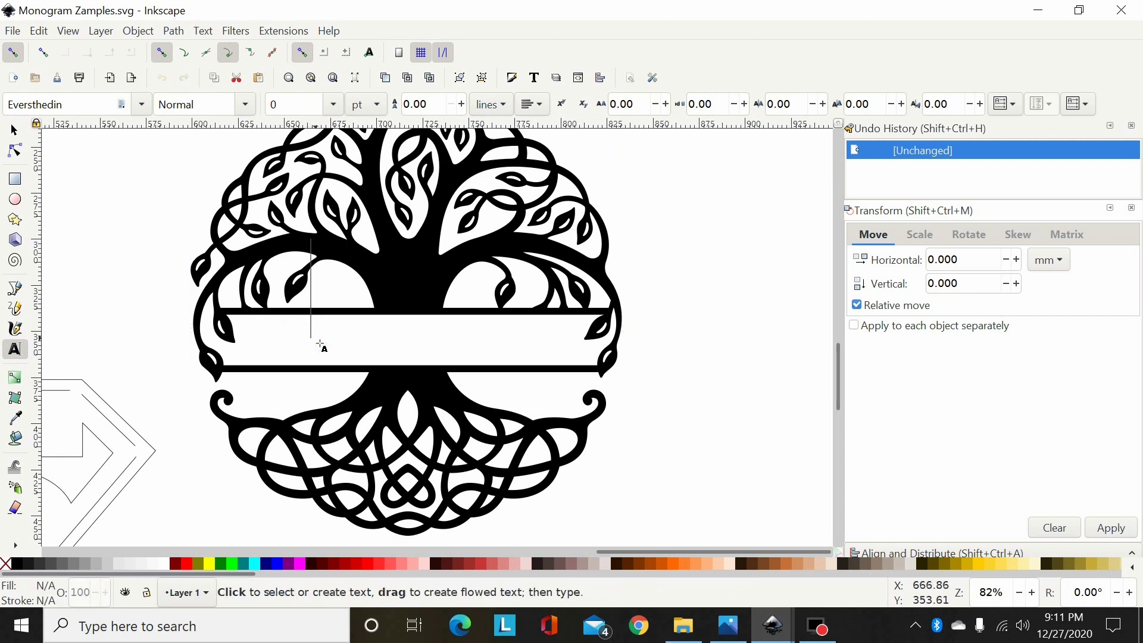
{"action": "type", "text": "E"}
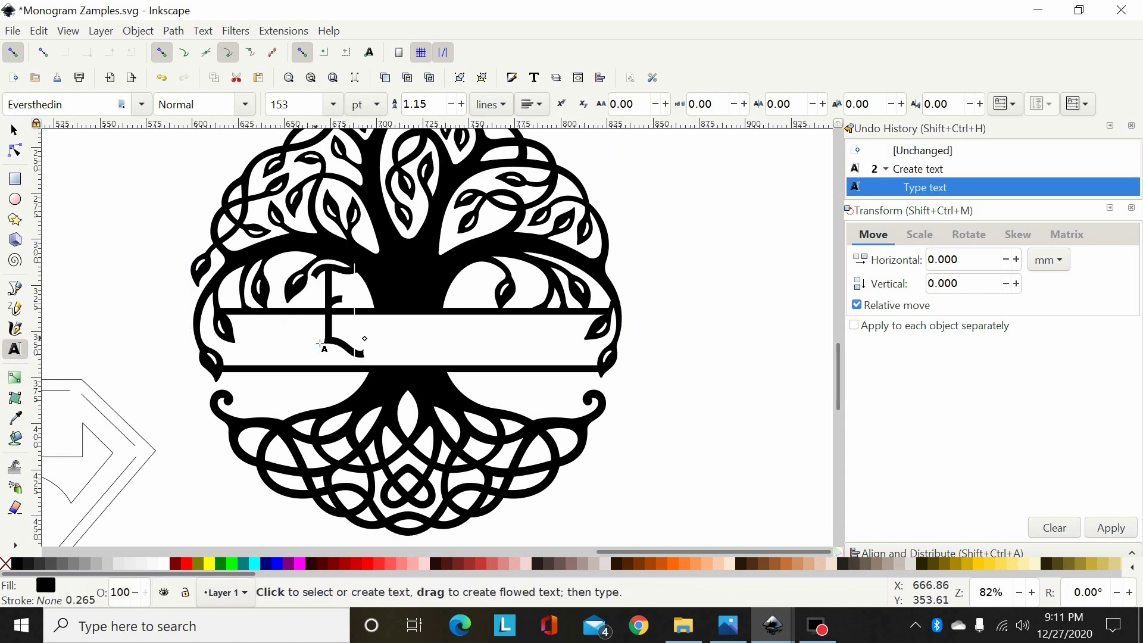
{"action": "type", "text": "XAMPLE"}
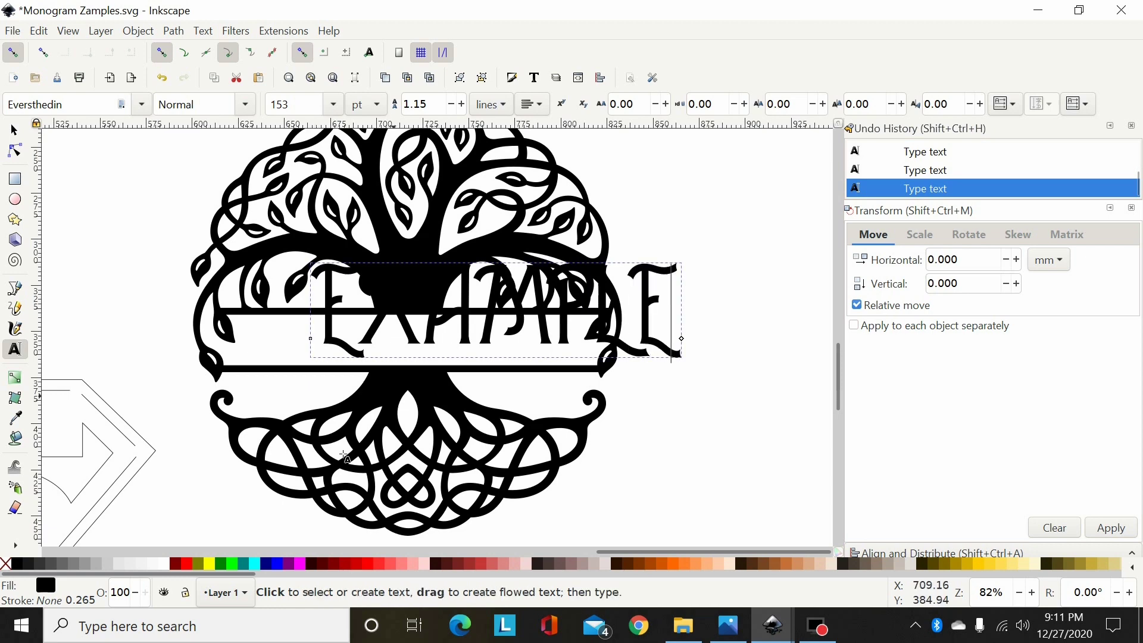
{"action": "left_click", "coordinate": [199, 561]}
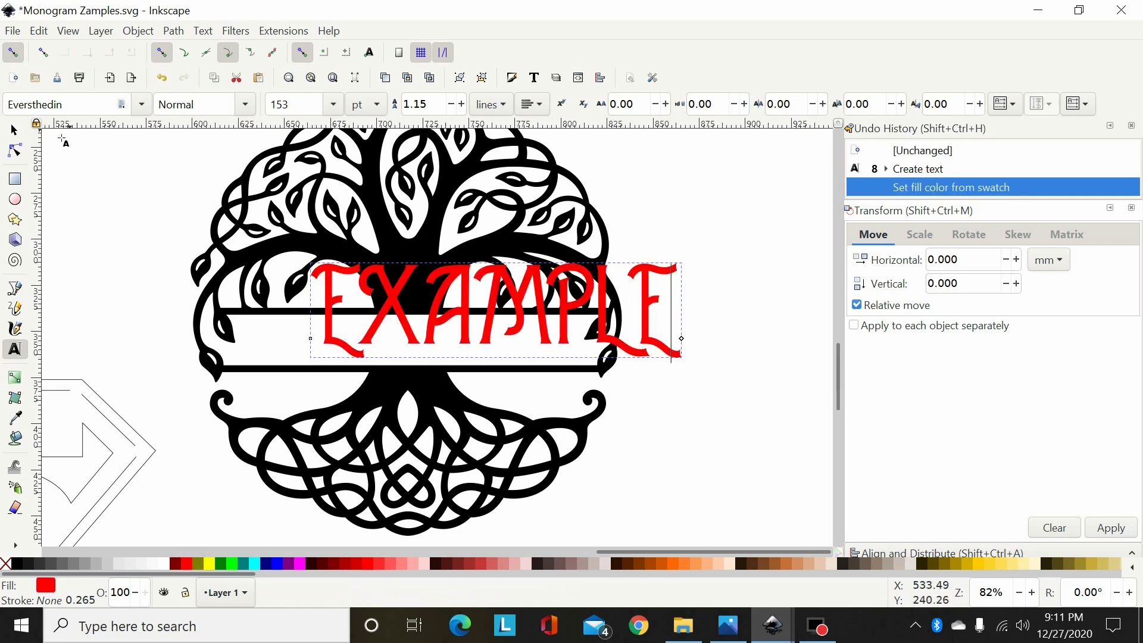
{"action": "left_click", "coordinate": [140, 105]}
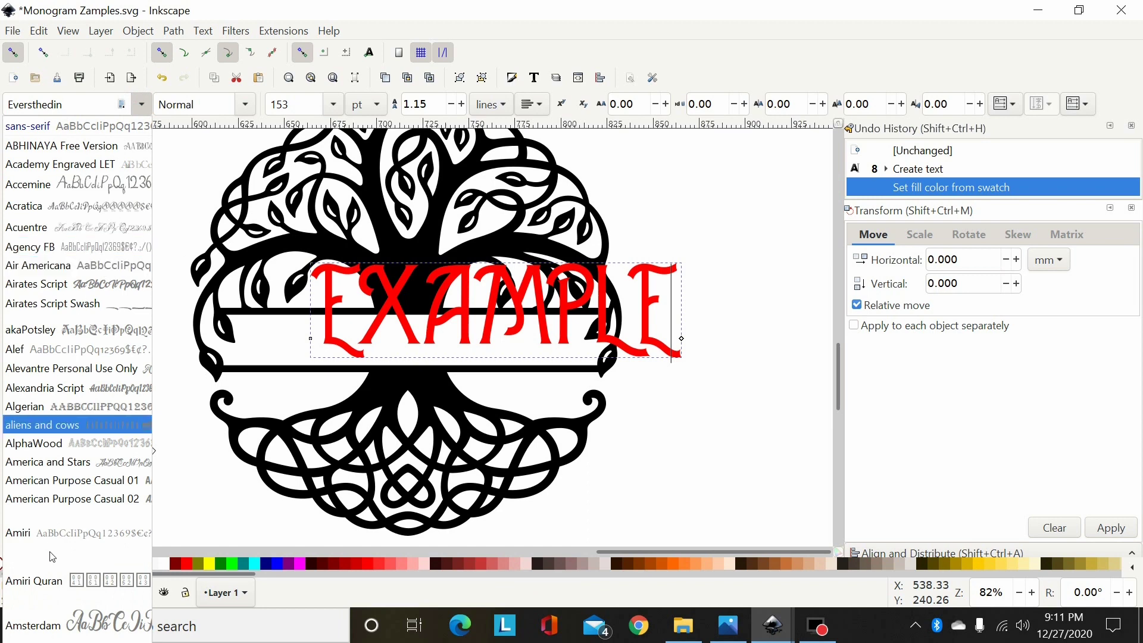
Change the EXAMPLE lettering's font family from Eversthedin to Arial.
{"action": "left_click", "coordinate": [171, 173]}
{"action": "left_click", "coordinate": [143, 105]}
{"action": "scroll", "coordinate": [82, 327], "scroll_direction": "down", "scroll_amount": 3}
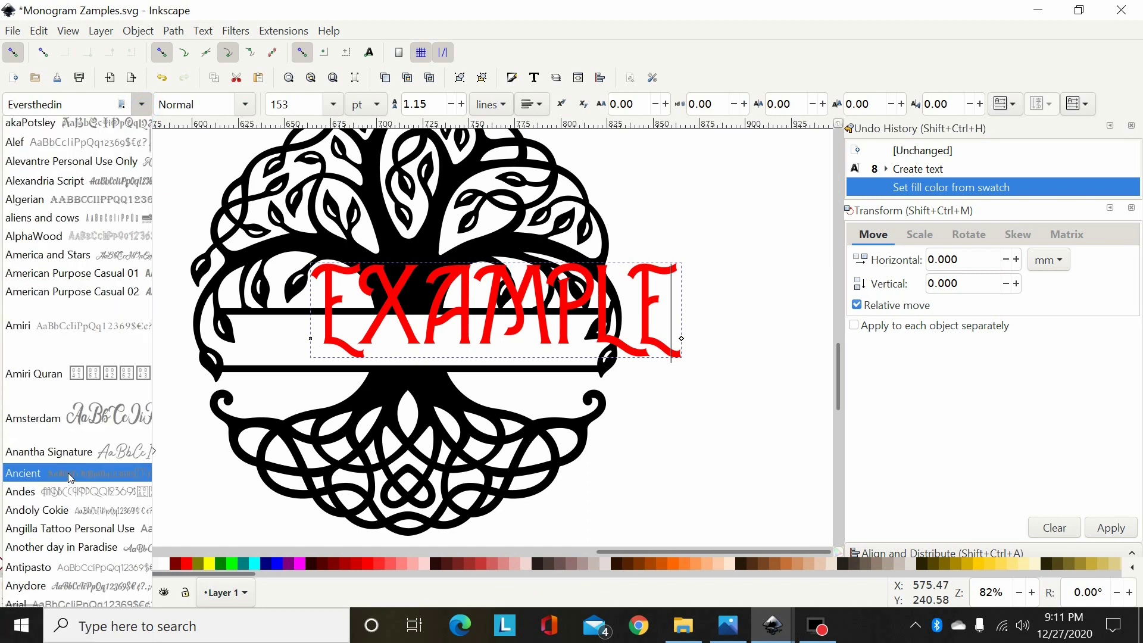
{"action": "scroll", "coordinate": [65, 533], "scroll_direction": "down", "scroll_amount": 4}
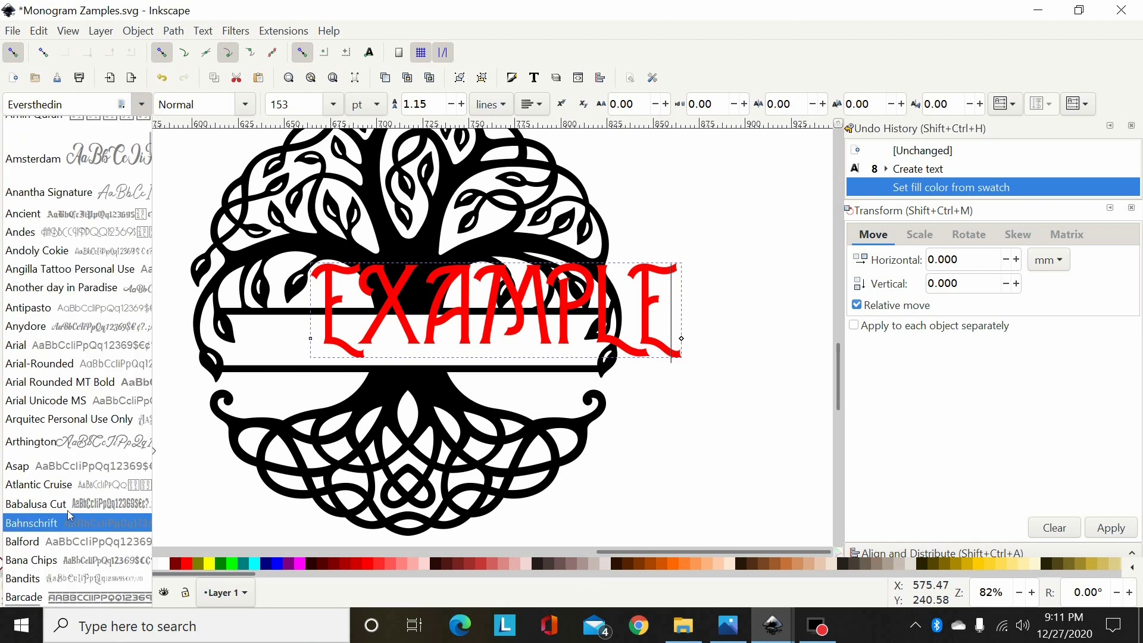
{"action": "left_click", "coordinate": [35, 347]}
{"action": "left_click", "coordinate": [15, 130]}
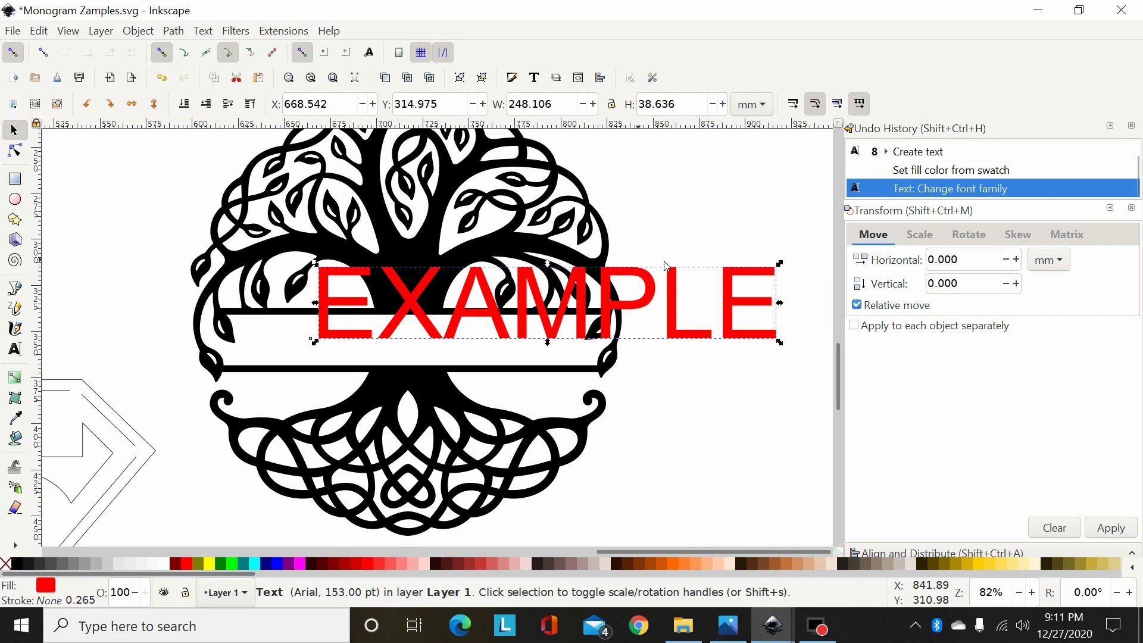
Scale the red EXAMPLE text down and position it between the tree's two horizontal bars.
{"action": "left_click_drag", "start_coordinate": [780, 264], "coordinate": [478, 346]}
{"action": "left_click_drag", "start_coordinate": [536, 321], "coordinate": [591, 311]}
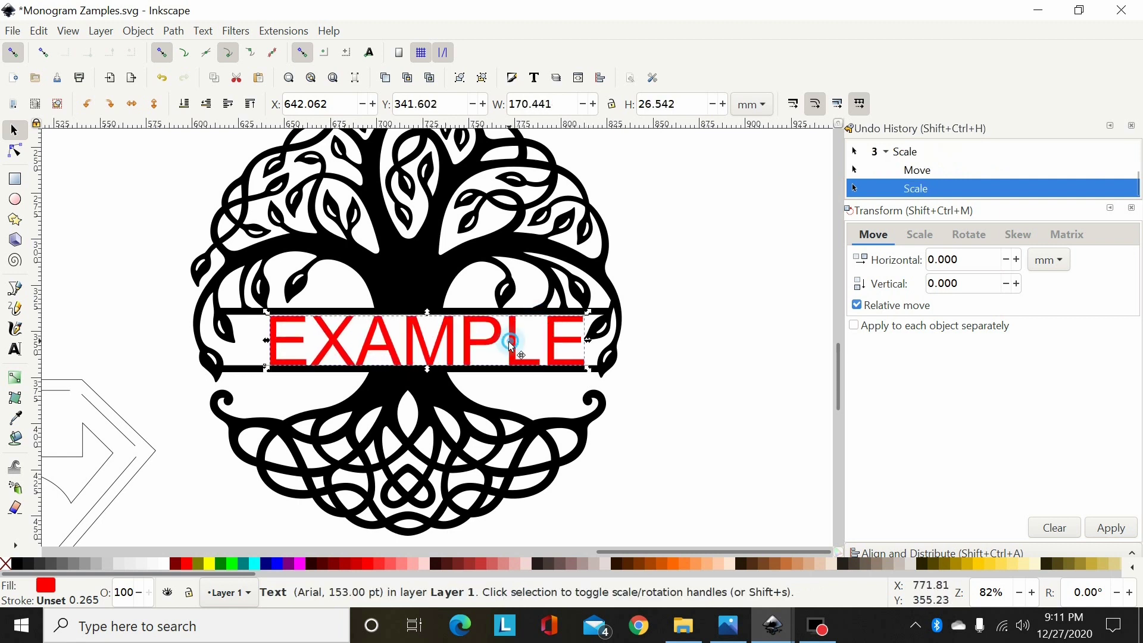
{"action": "left_click_drag", "start_coordinate": [511, 338], "coordinate": [489, 347]}
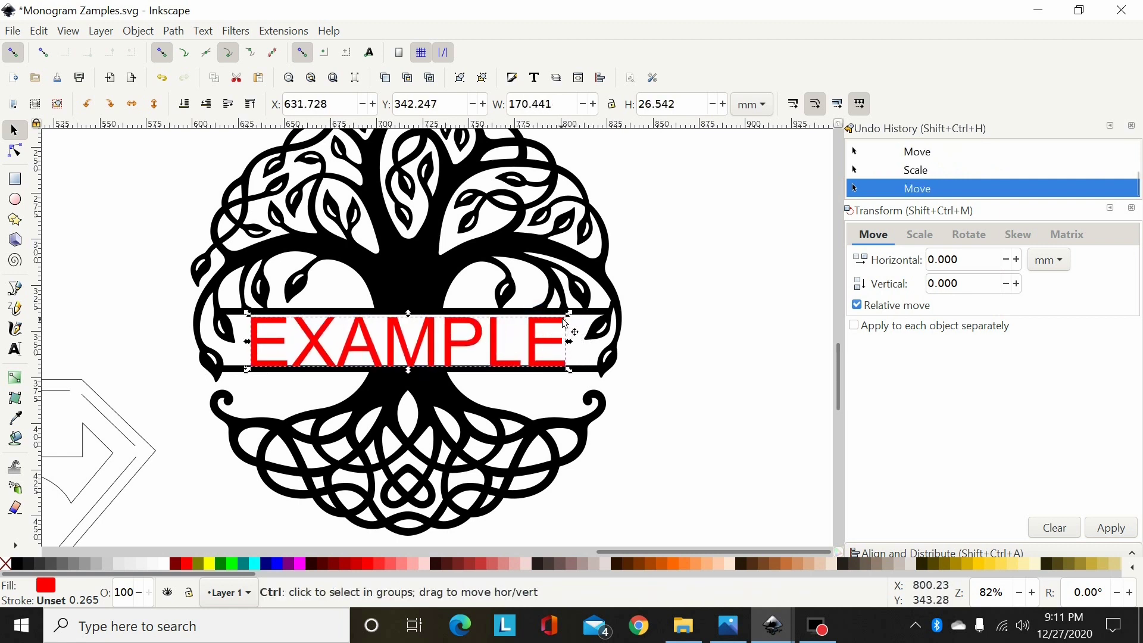
{"action": "left_click_drag", "start_coordinate": [566, 317], "coordinate": [590, 311]}
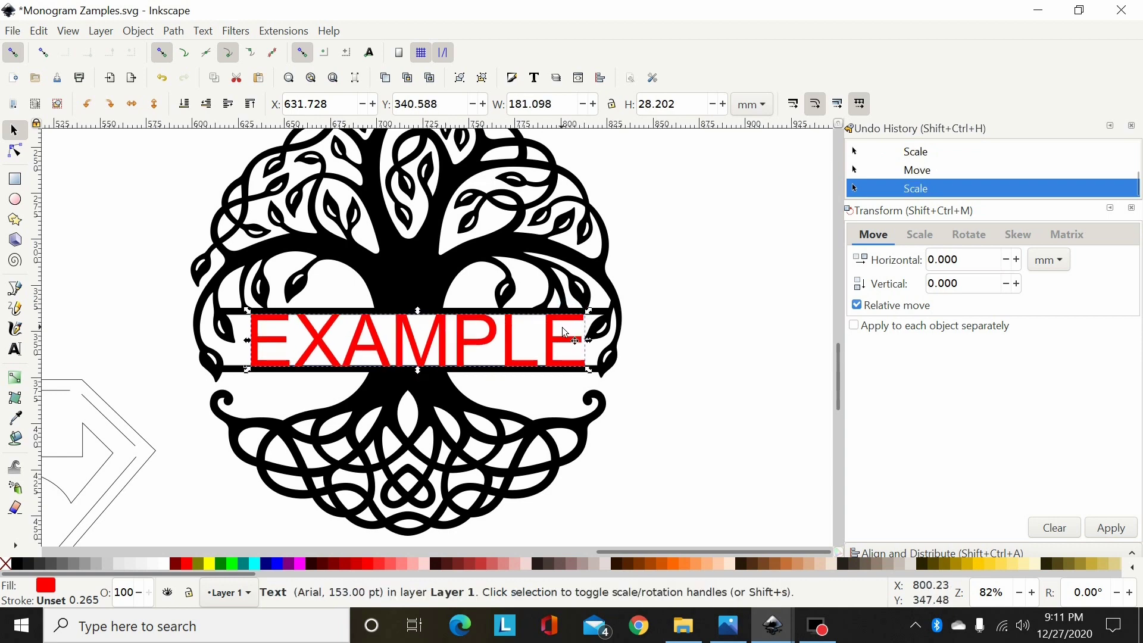
{"action": "key", "text": "plus"}
{"action": "key", "text": "plus"}
{"action": "left_click_drag", "start_coordinate": [504, 338], "coordinate": [492, 342]}
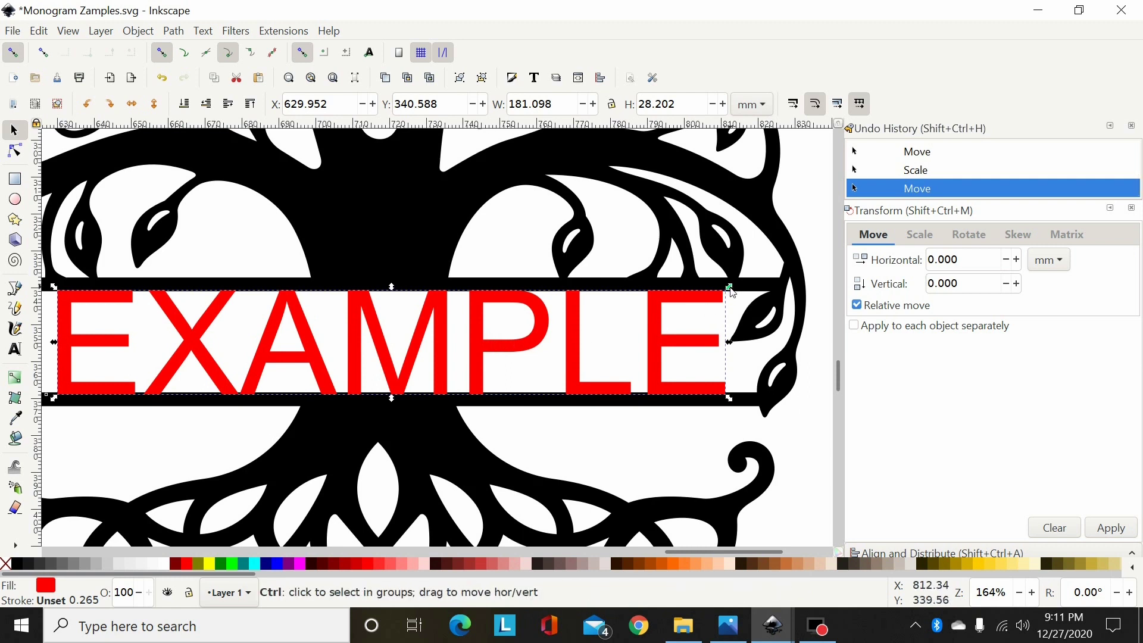
{"action": "mouse_move", "coordinate": [731, 290]}
{"action": "left_mouse_down"}
{"action": "mouse_move", "coordinate": [760, 288]}
{"action": "mouse_move", "coordinate": [739, 289]}
{"action": "left_mouse_up"}
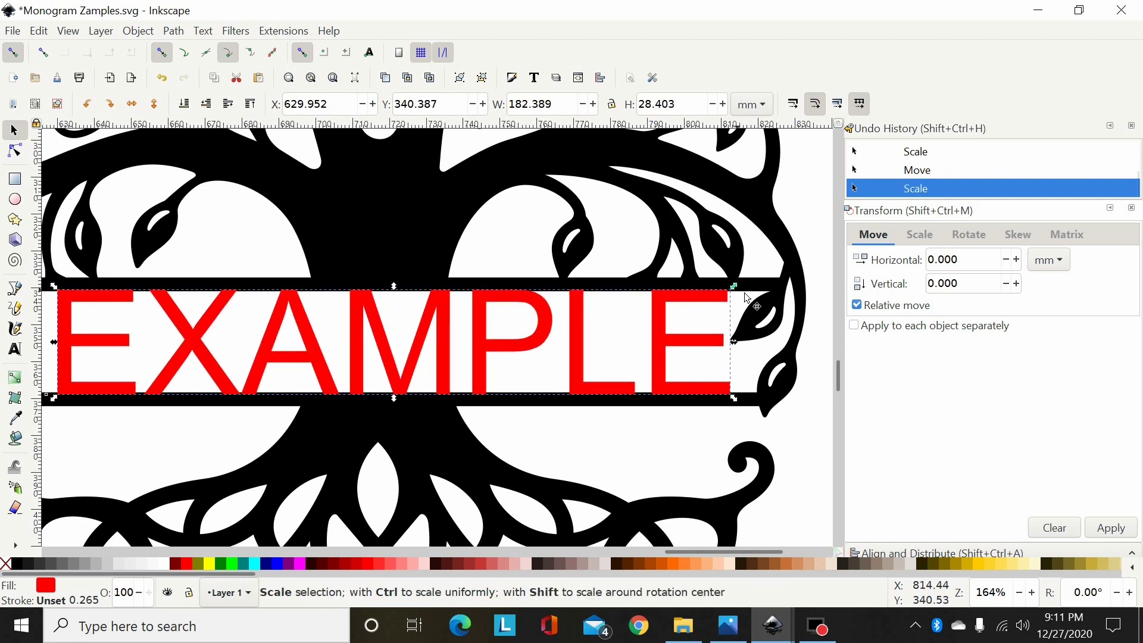
Nudge EXAMPLE two small steps left so it sits centred inside the banner.
{"action": "key", "text": "minus"}
{"action": "key", "text": "minus"}
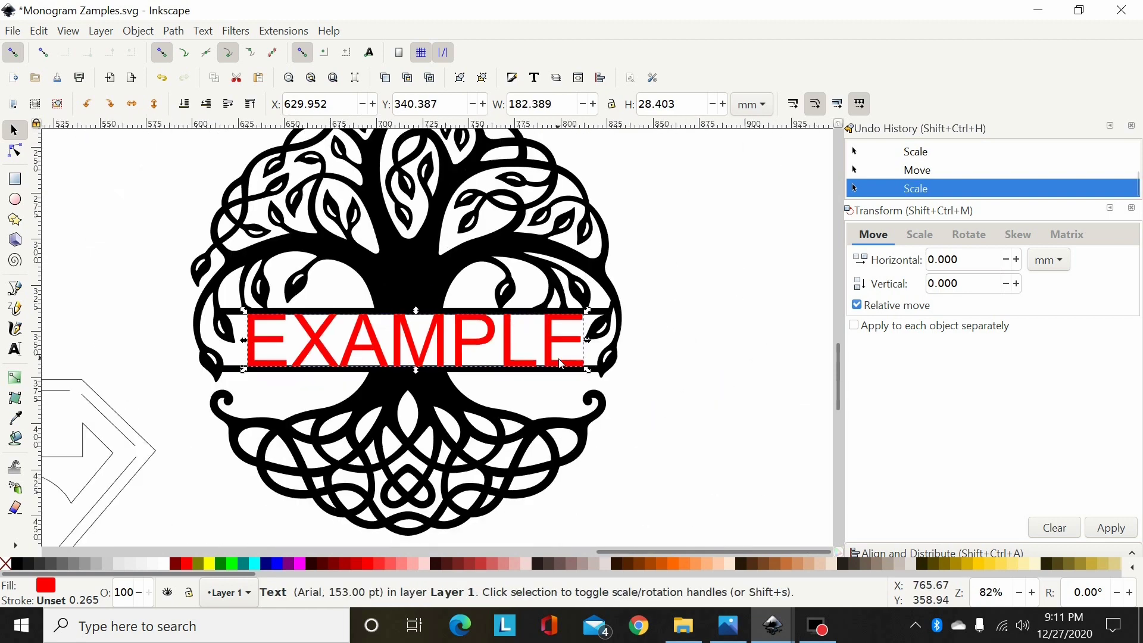
{"action": "key", "text": "Left"}
{"action": "key", "text": "Left"}
{"action": "key", "text": "Left"}
{"action": "key", "text": "Left"}
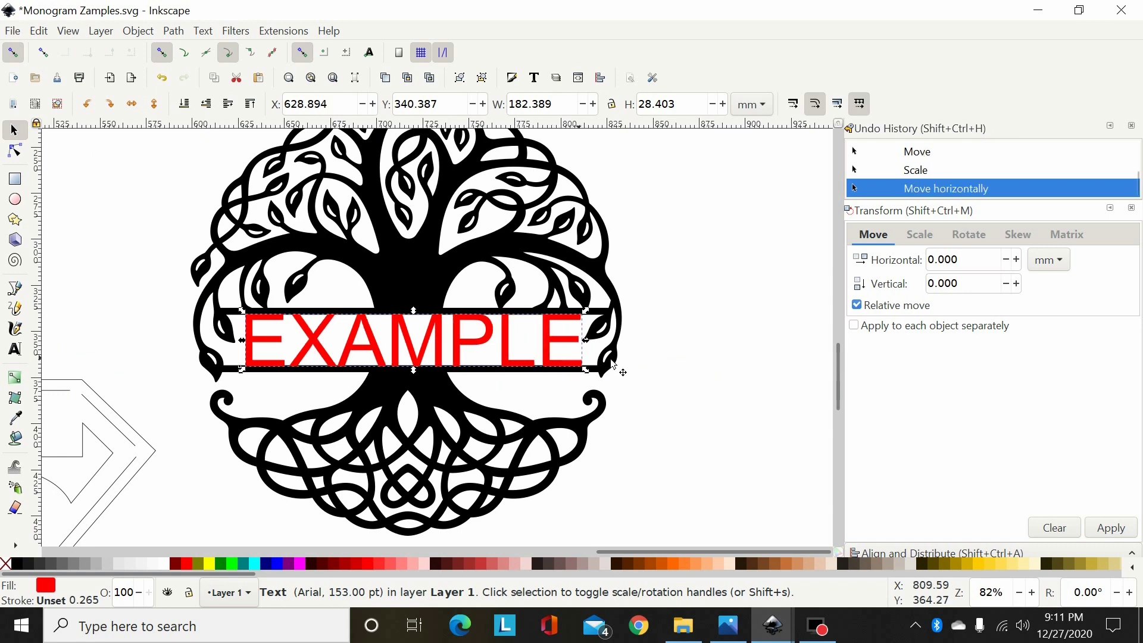
{"action": "key", "text": "Left"}
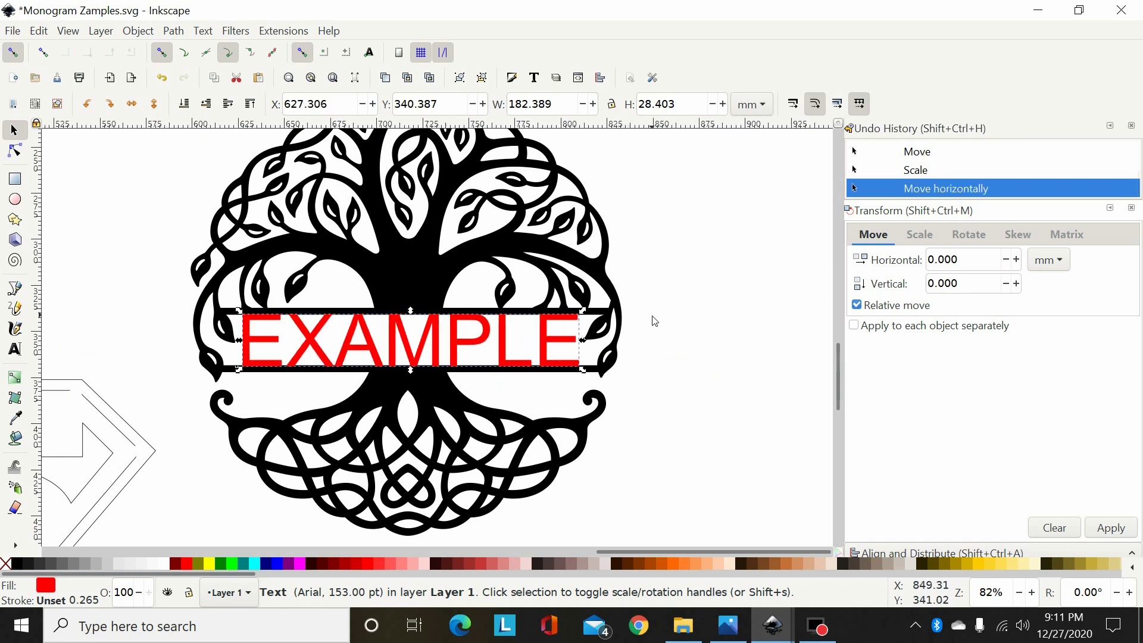
{"action": "scroll", "coordinate": [655, 322], "scroll_direction": "down", "scroll_amount": 1}
{"action": "key", "text": "plus"}
{"action": "key", "text": "plus"}
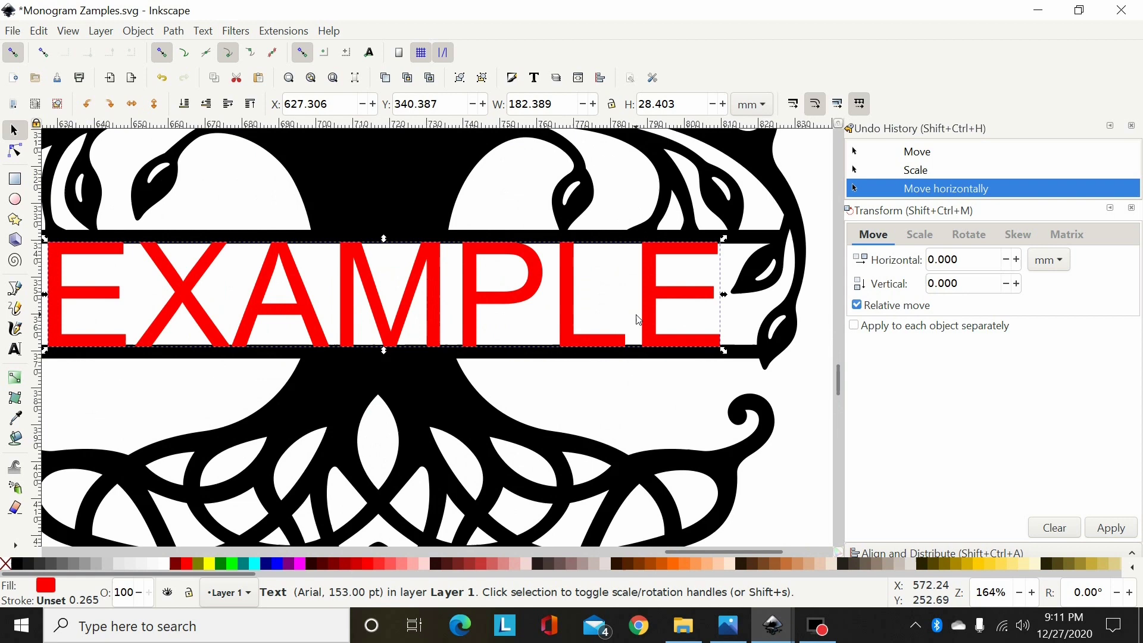
{"action": "key", "text": "minus"}
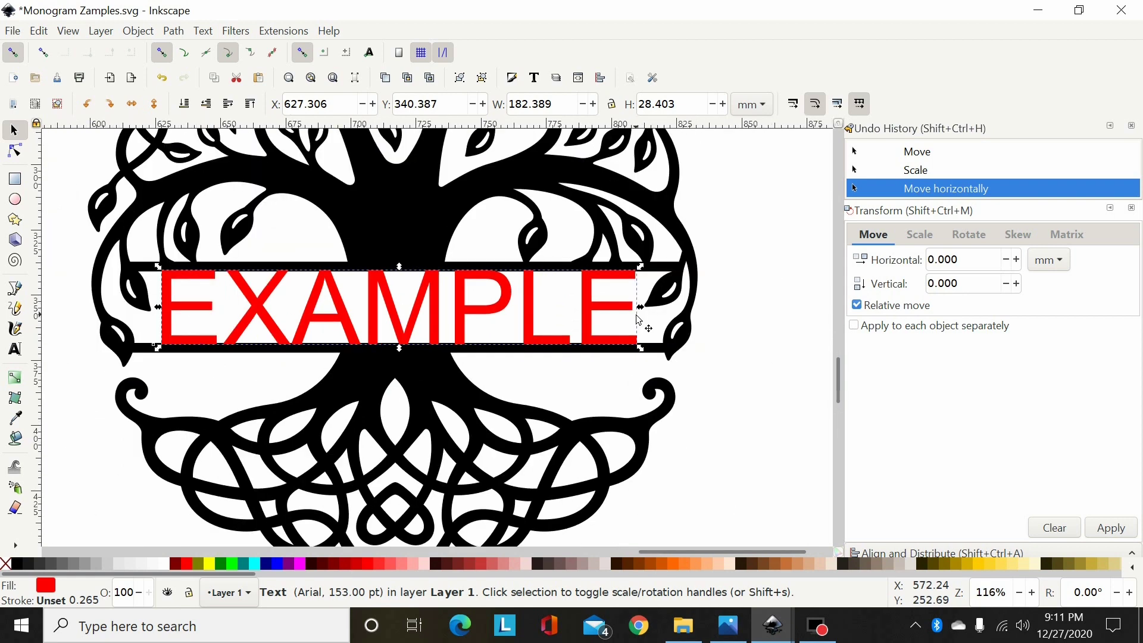
{"action": "left_click", "coordinate": [378, 199]}
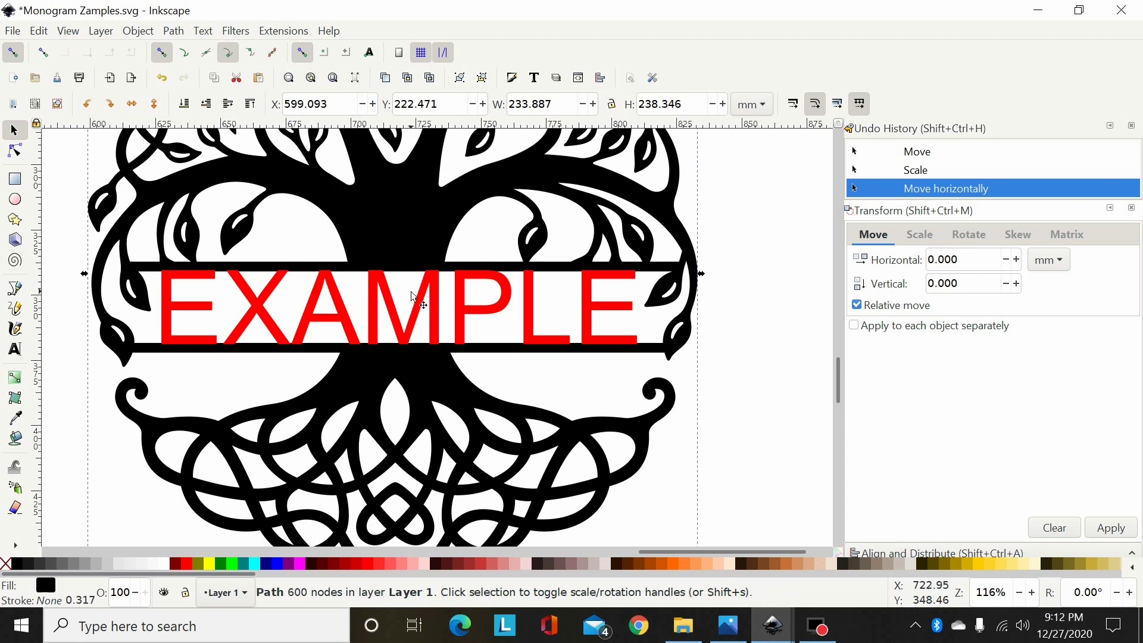
Convert EXAMPLE to outlines, ungroup the letters and union them into one 93-node path.
{"action": "left_click", "coordinate": [390, 307]}
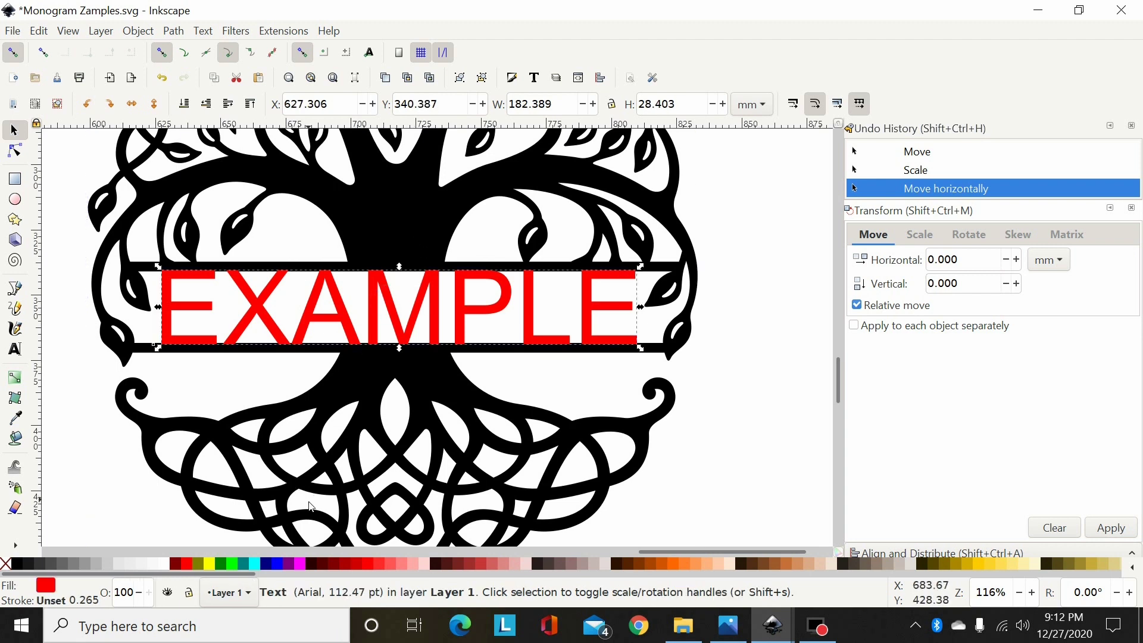
{"action": "left_click", "coordinate": [173, 31]}
{"action": "left_click", "coordinate": [196, 47]}
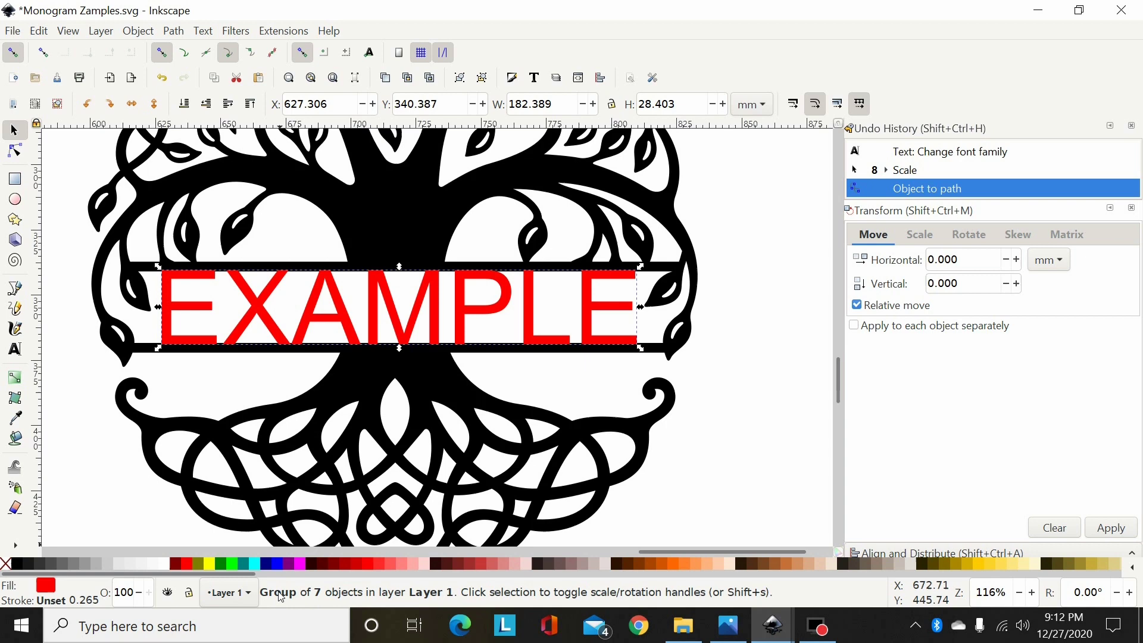
{"action": "left_click", "coordinate": [139, 30]}
{"action": "left_click", "coordinate": [156, 173]}
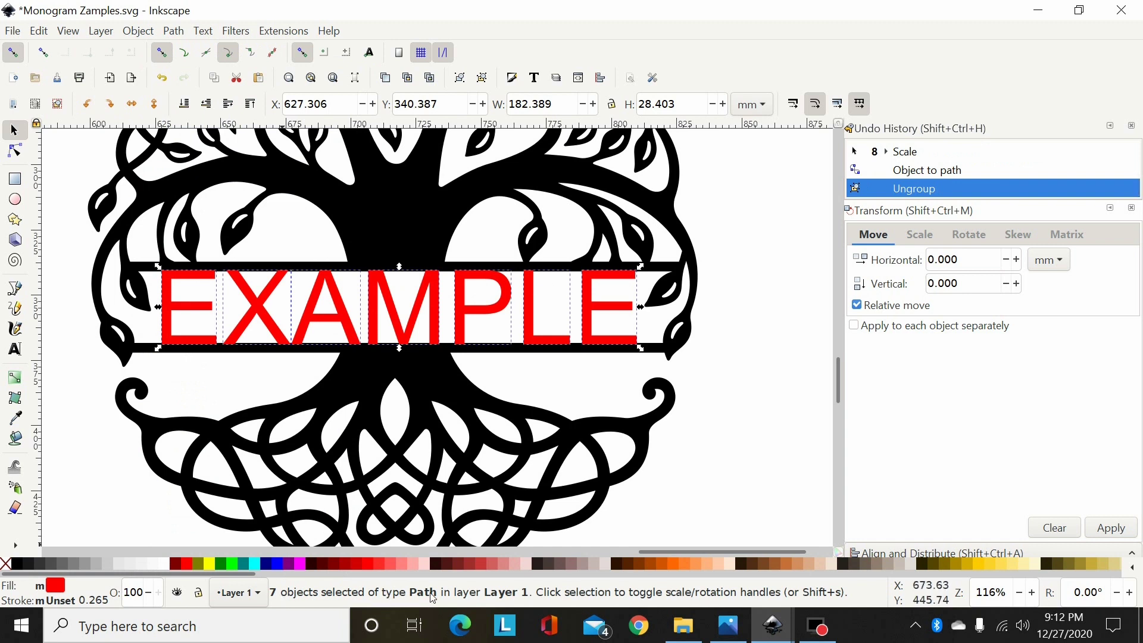
{"action": "left_click", "coordinate": [178, 34]}
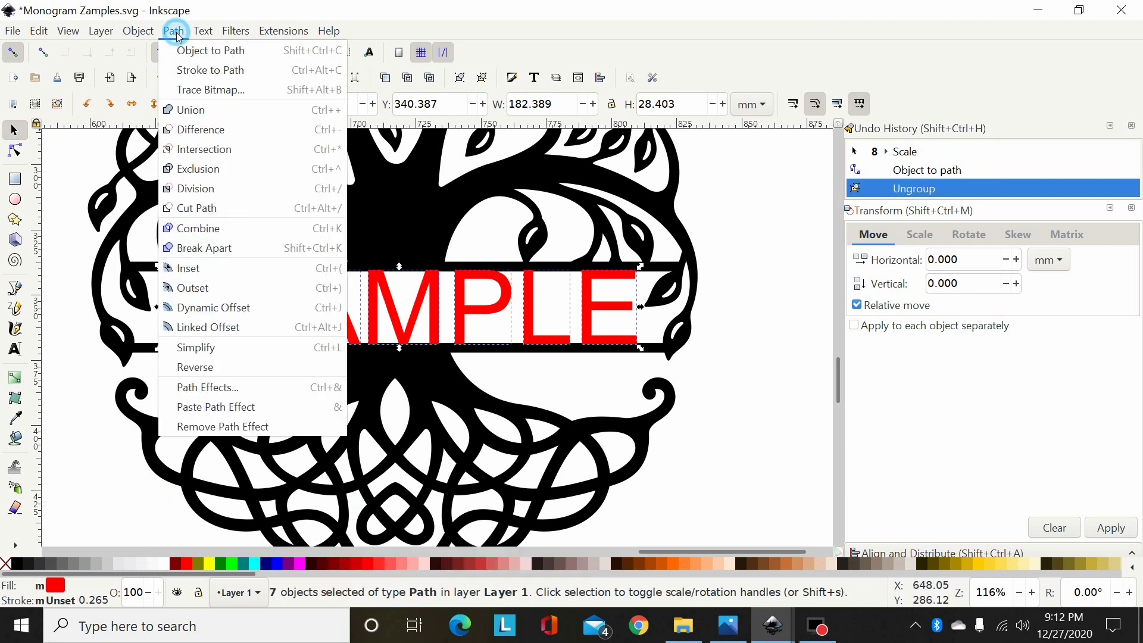
{"action": "left_click", "coordinate": [185, 111]}
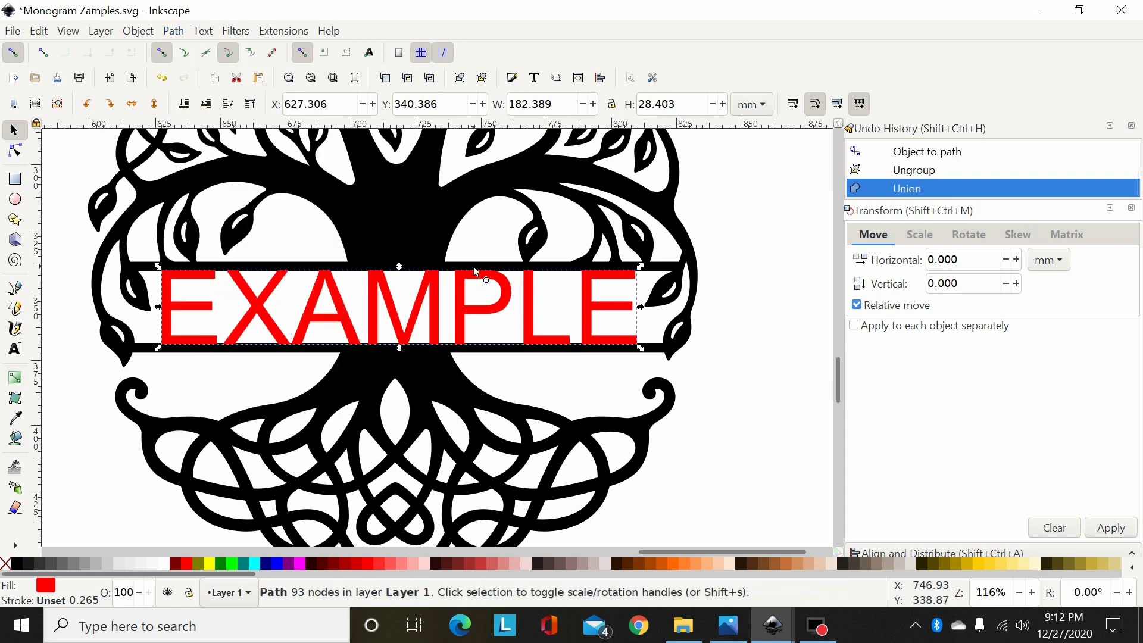
Select both the EXAMPLE lettering and the tree and union them into one black path.
{"action": "scroll", "coordinate": [443, 228], "scroll_direction": "down", "scroll_amount": 1}
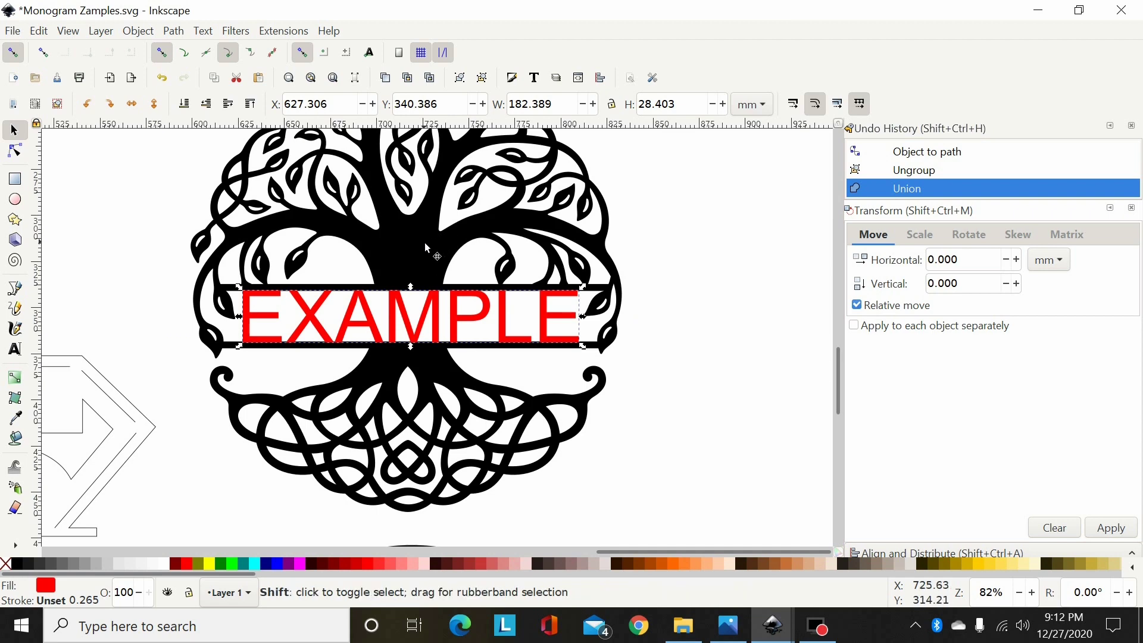
{"action": "left_click", "coordinate": [424, 242], "text": "shift"}
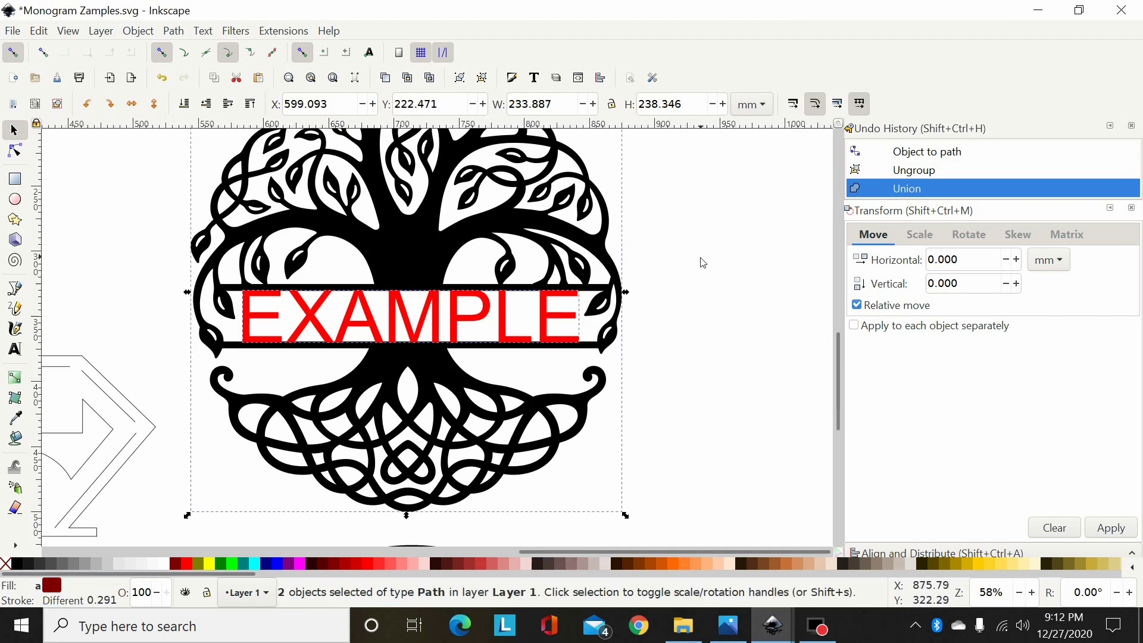
{"action": "key", "text": "minus"}
{"action": "key", "text": "minus"}
{"action": "left_click_drag", "start_coordinate": [275, 460], "coordinate": [276, 457]}
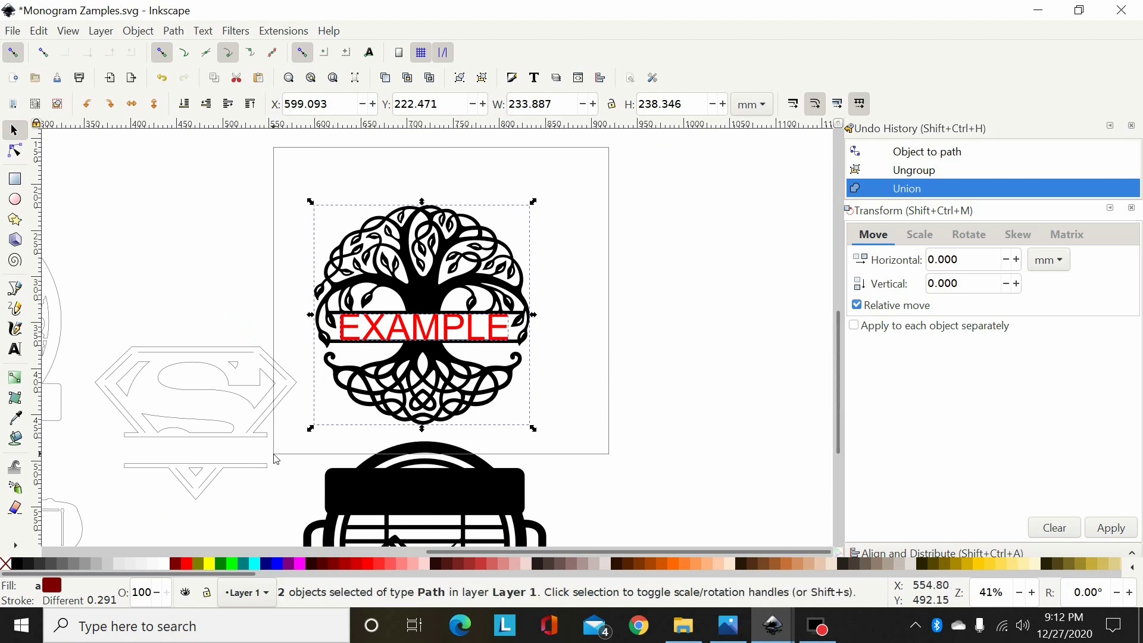
{"action": "key", "text": "plus"}
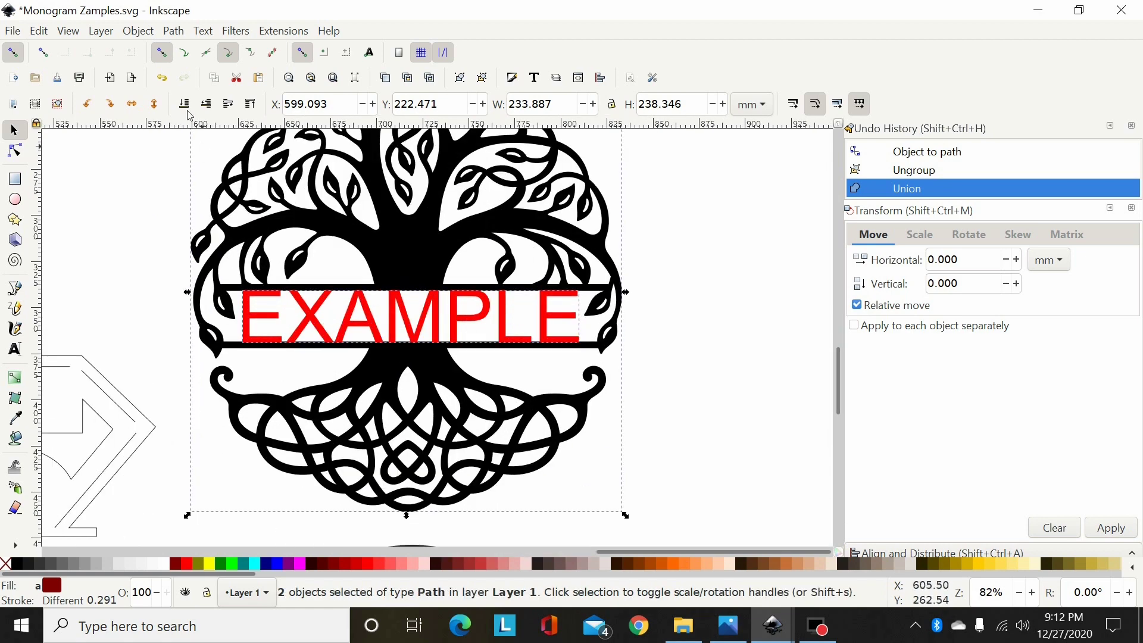
{"action": "left_click", "coordinate": [174, 31]}
{"action": "left_click", "coordinate": [178, 109]}
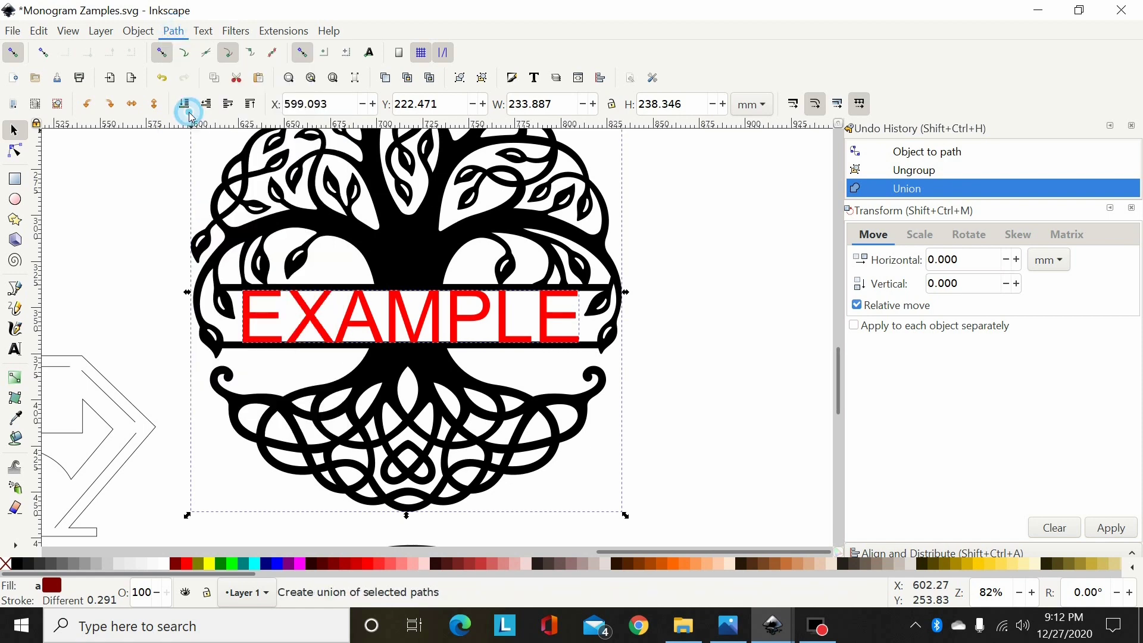
Zoom in on the merged 717-node monogram and display its nodes with the Node tool.
{"action": "key", "text": "plus"}
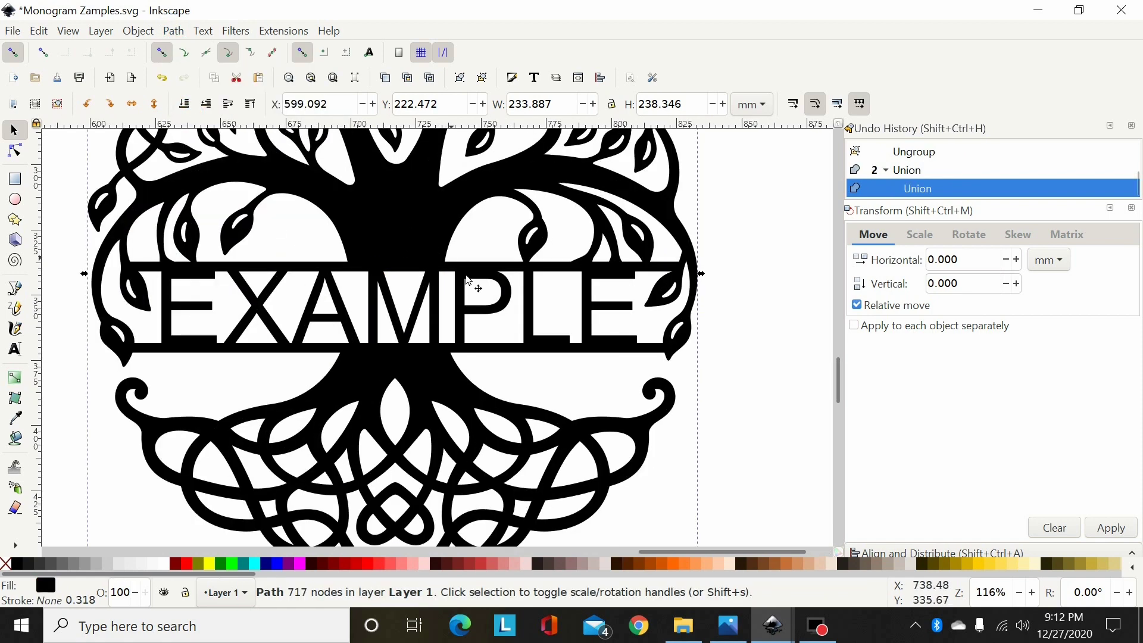
{"action": "scroll", "coordinate": [435, 300], "scroll_direction": "up", "scroll_amount": 4}
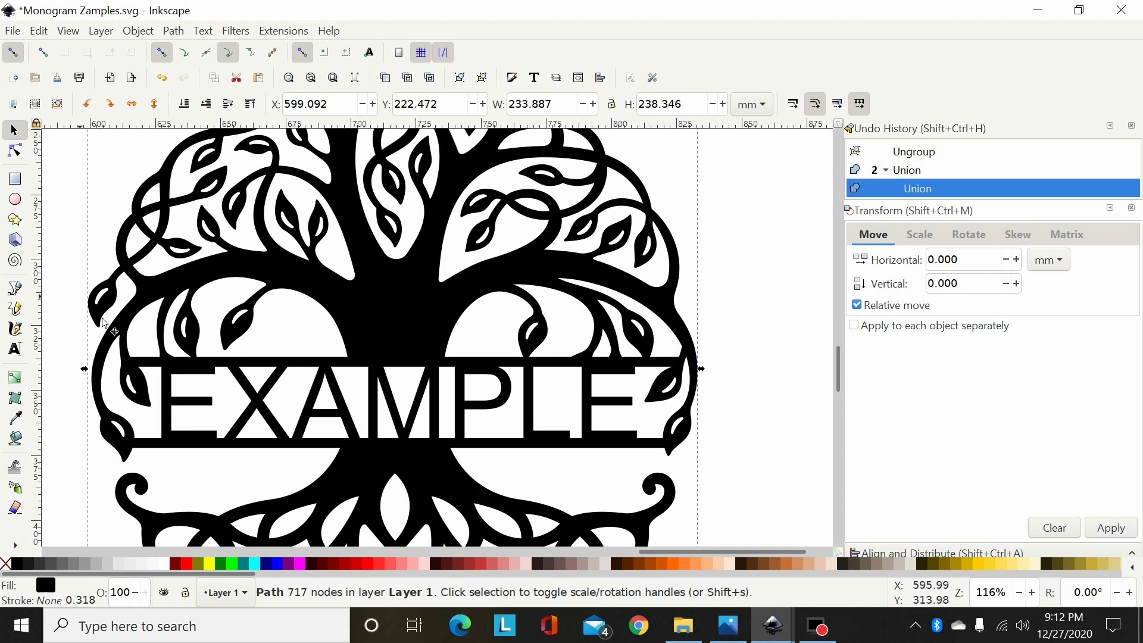
{"action": "left_click", "coordinate": [289, 277]}
{"action": "left_click", "coordinate": [17, 154]}
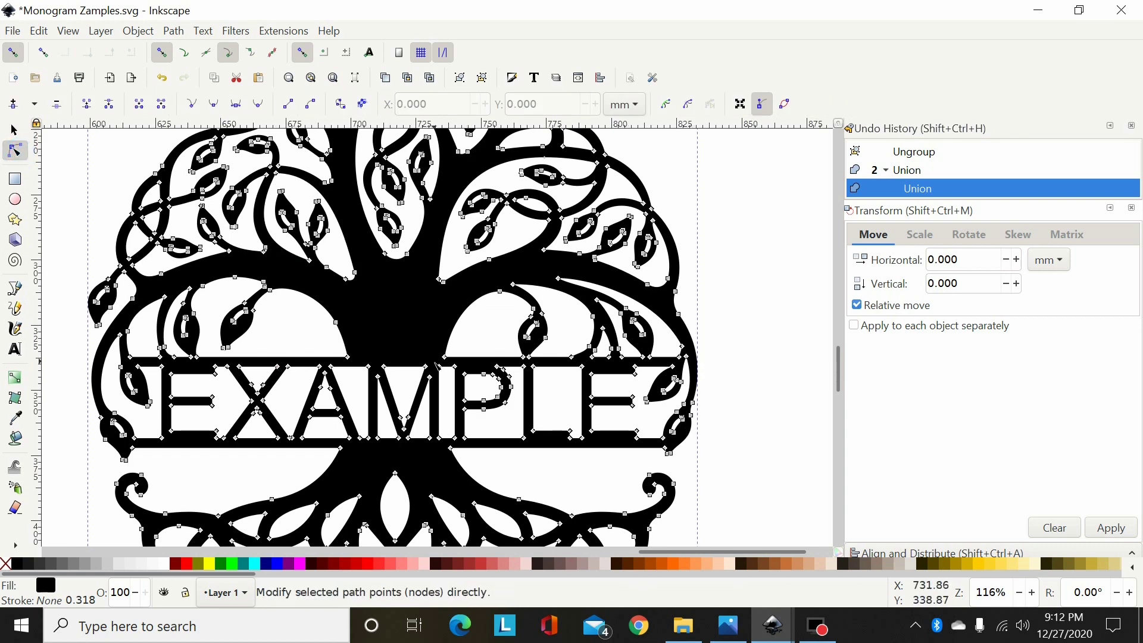
{"action": "scroll", "coordinate": [411, 348], "scroll_direction": "down", "scroll_amount": 2}
{"action": "scroll", "coordinate": [417, 349], "scroll_direction": "up", "scroll_amount": 2, "text": "ctrl"}
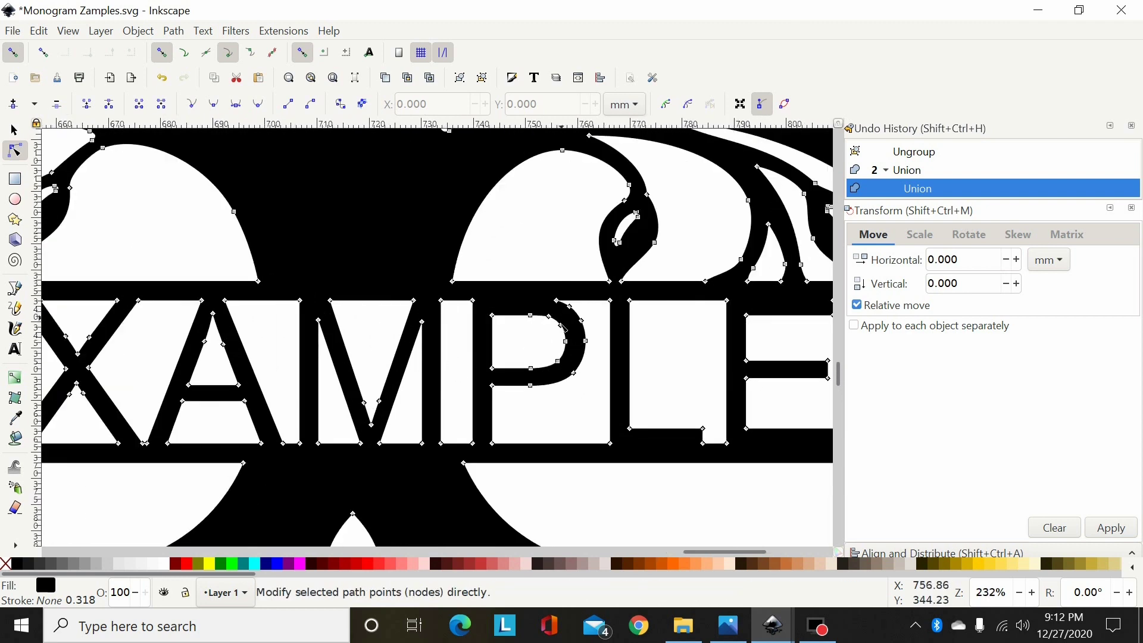
{"action": "scroll", "coordinate": [552, 360], "scroll_direction": "down", "scroll_amount": 4, "text": "ctrl"}
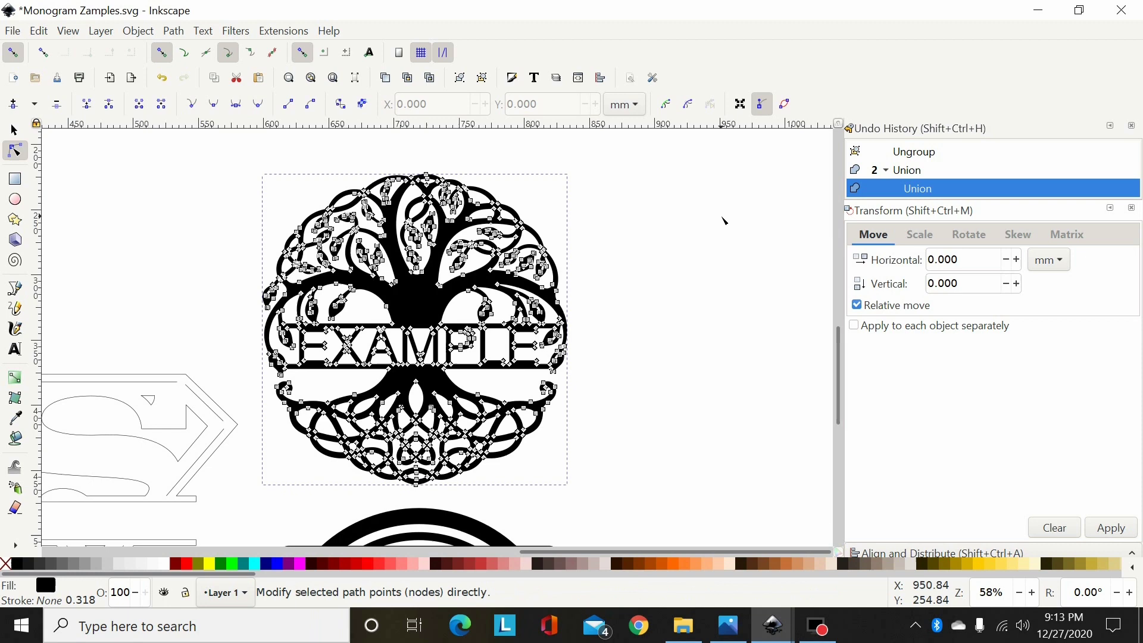
{"action": "left_click", "coordinate": [15, 133]}
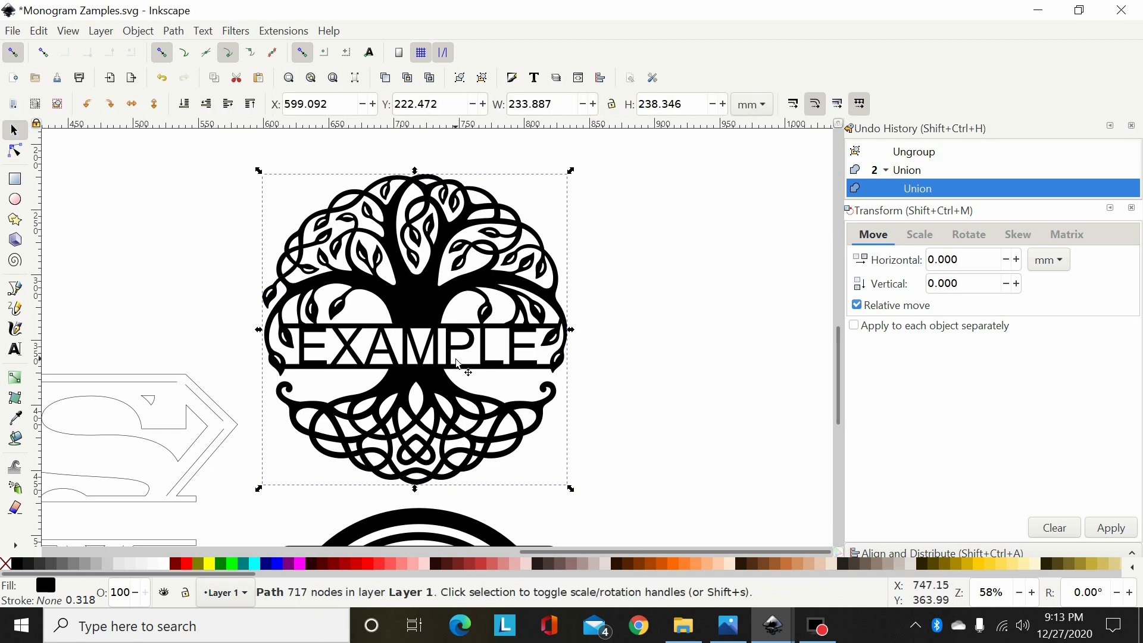
{"action": "scroll", "coordinate": [459, 365], "scroll_direction": "down", "scroll_amount": 2}
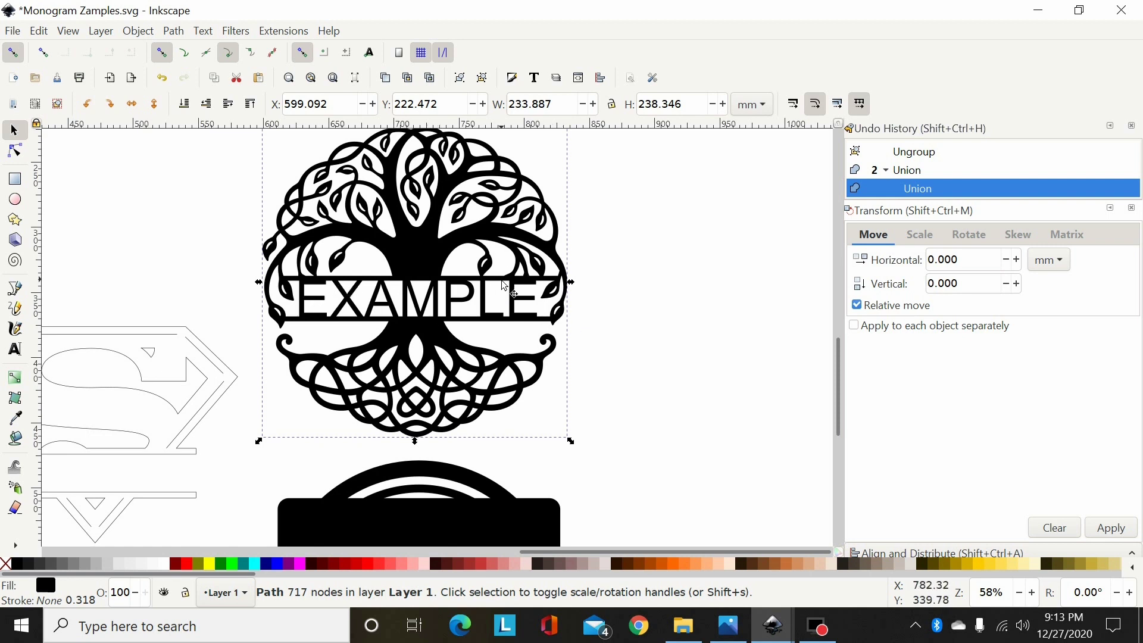
{"action": "scroll", "coordinate": [615, 308], "scroll_direction": "down", "scroll_amount": 6}
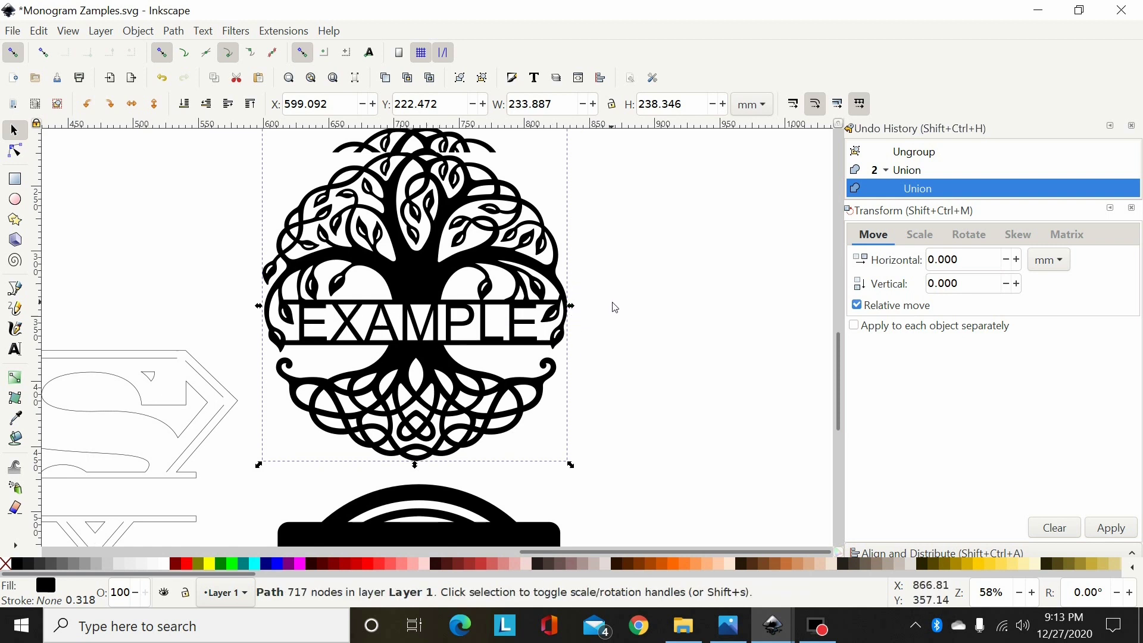
{"action": "scroll", "coordinate": [603, 316], "scroll_direction": "down", "scroll_amount": 3}
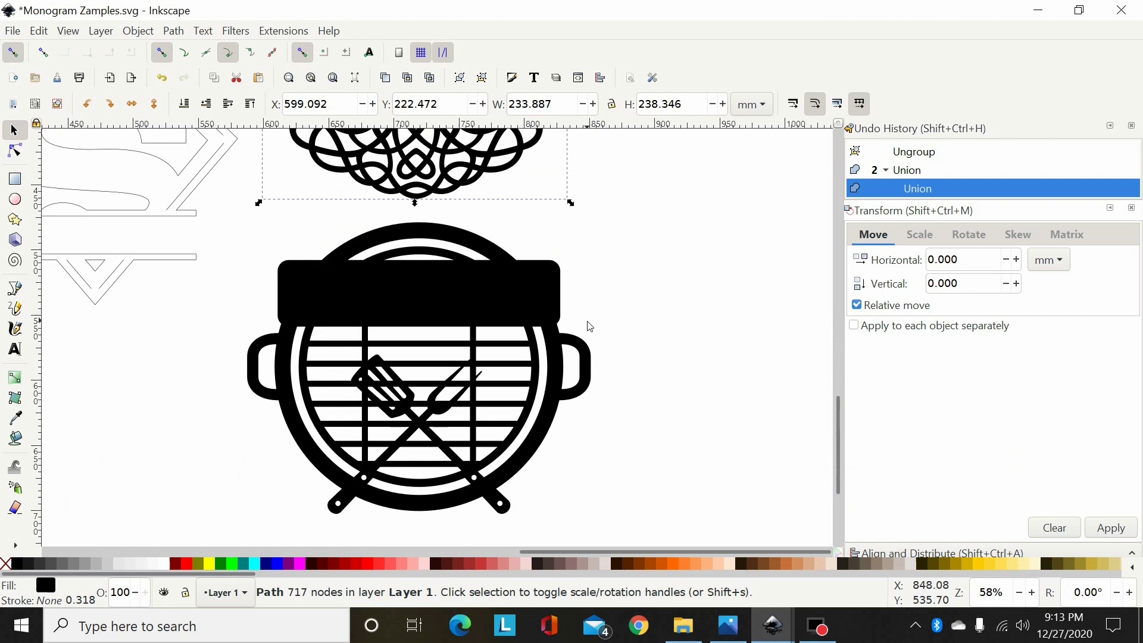